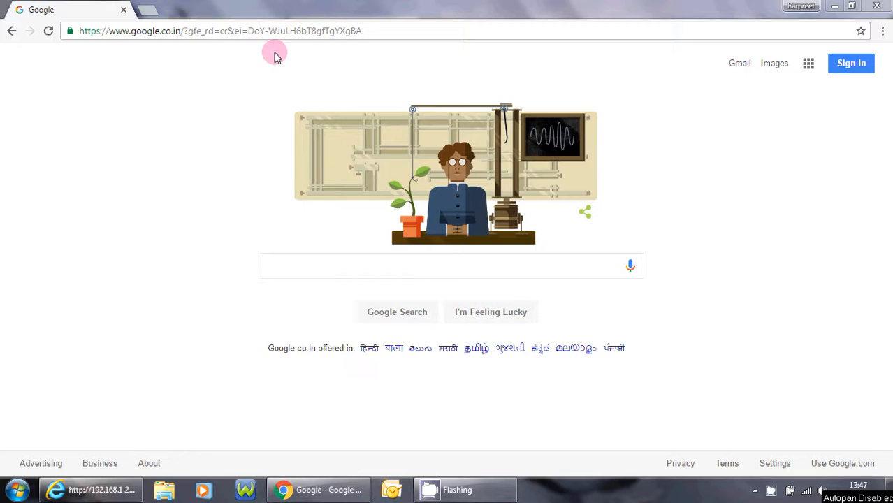
- Enter 'login.iq' in Chrome's address bar to reach the iQ sign-in page
{"action": "left_click", "coordinate": [138, 36]}
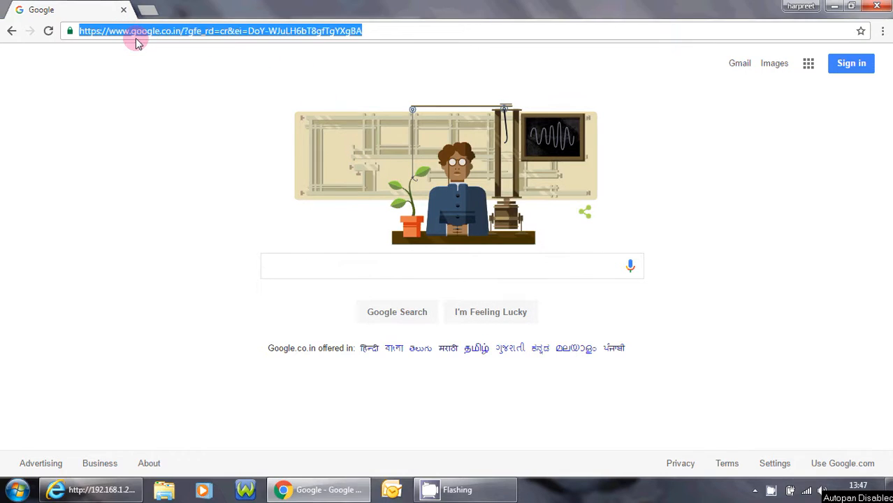
{"action": "type", "text": "login."}
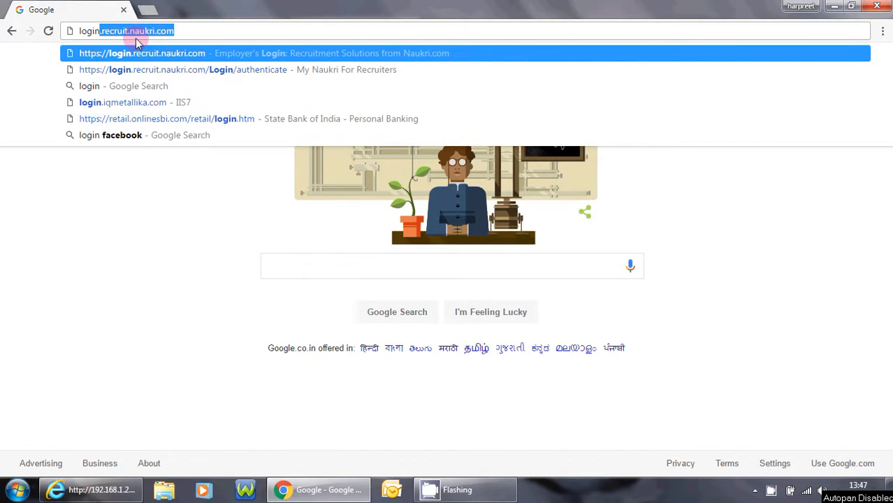
{"action": "type", "text": "iq"}
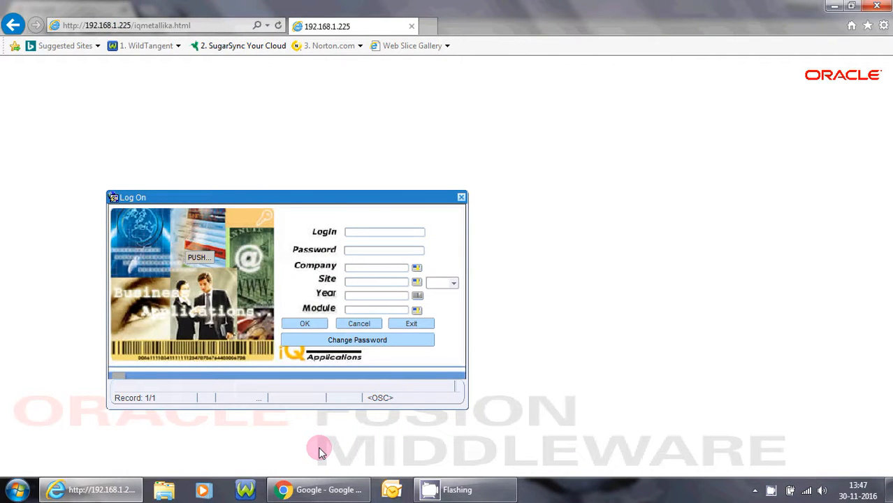
- Enter the admin login and password, choosing company SIHANA STEEL & CO.LTD and site ROLLING
{"action": "type", "text": "admin"}
{"action": "key", "text": "Tab"}
{"action": "type", "text": "*****"}
{"action": "key", "text": "Tab"}
{"action": "key", "text": "Return"}
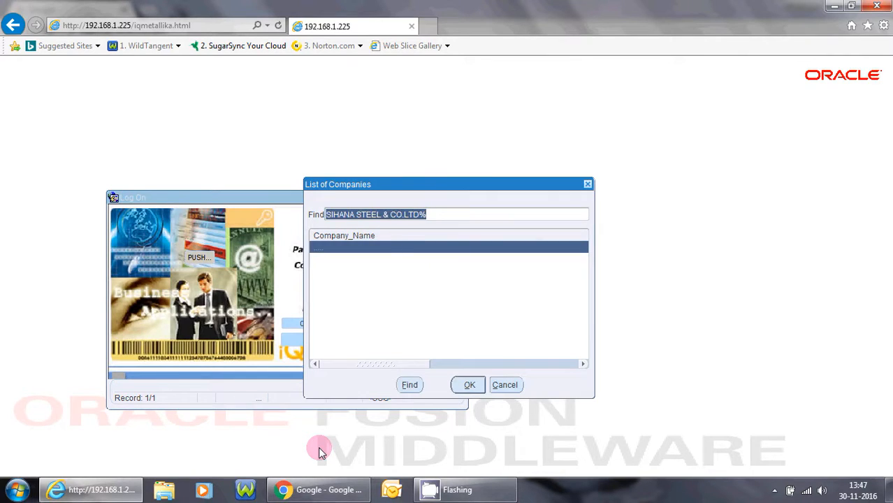
{"action": "key", "text": "Return"}
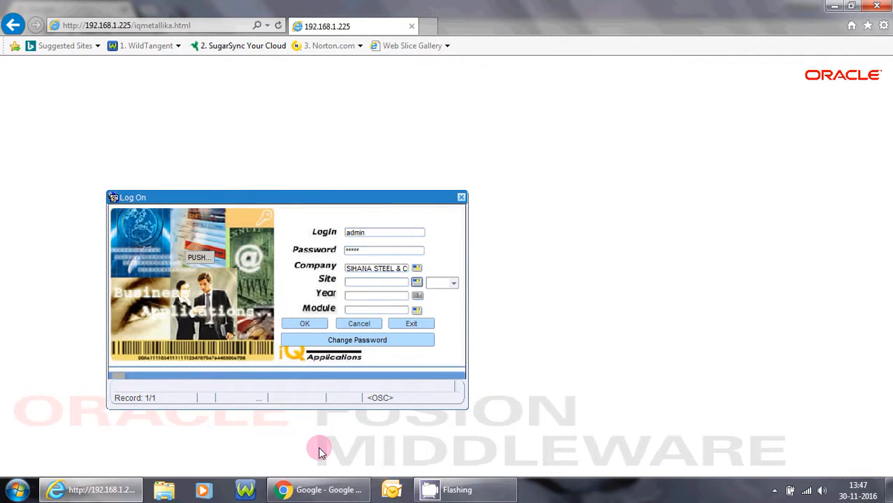
{"action": "key", "text": "Tab"}
{"action": "key", "text": "Return"}
- Choose year 2016-17 and the Procurement Management module, then log in
{"action": "key", "text": "Return"}
{"action": "key", "text": "Tab"}
{"action": "key", "text": "Return"}
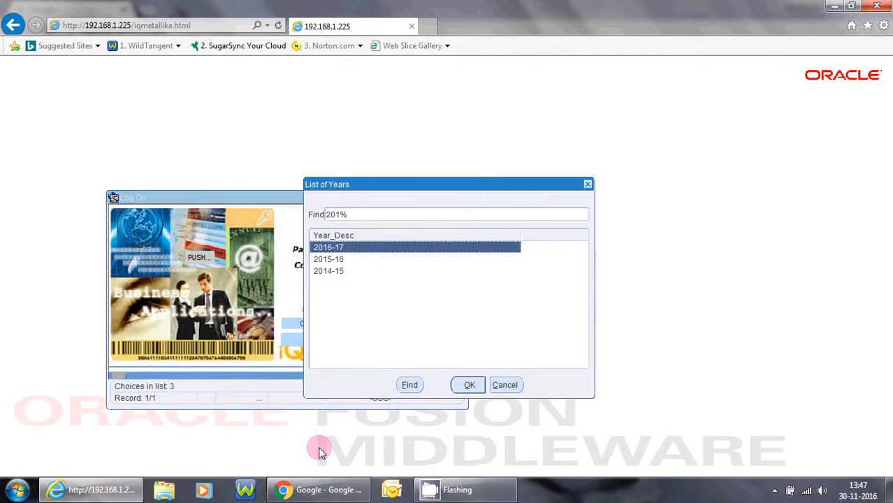
{"action": "key", "text": "Return"}
{"action": "key", "text": "Tab"}
{"action": "key", "text": "Return"}
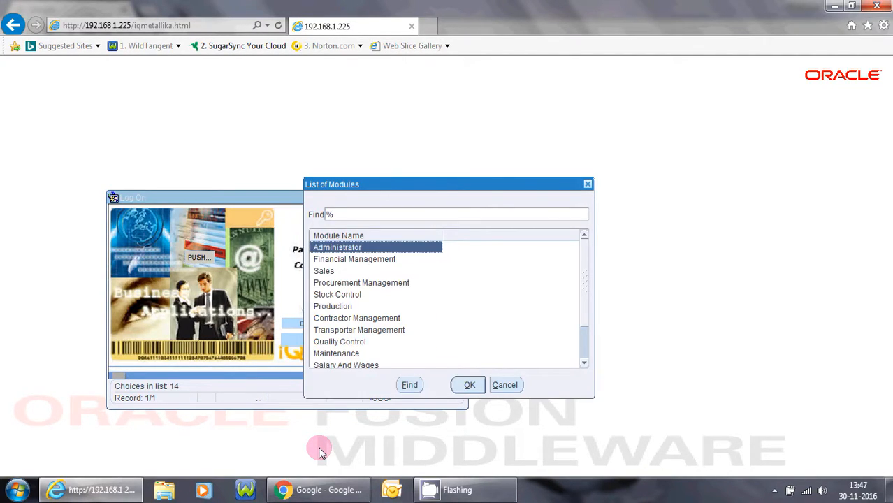
{"action": "key", "text": "Down"}
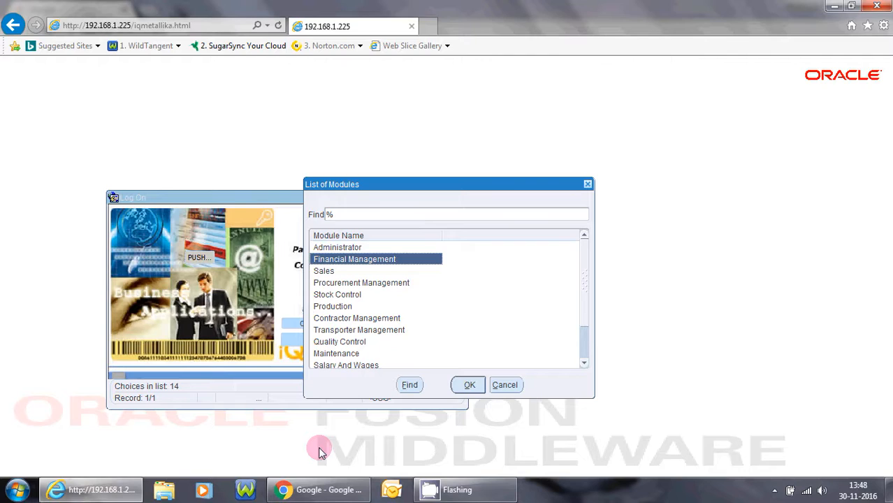
{"action": "key", "text": "Down"}
{"action": "key", "text": "Down"}
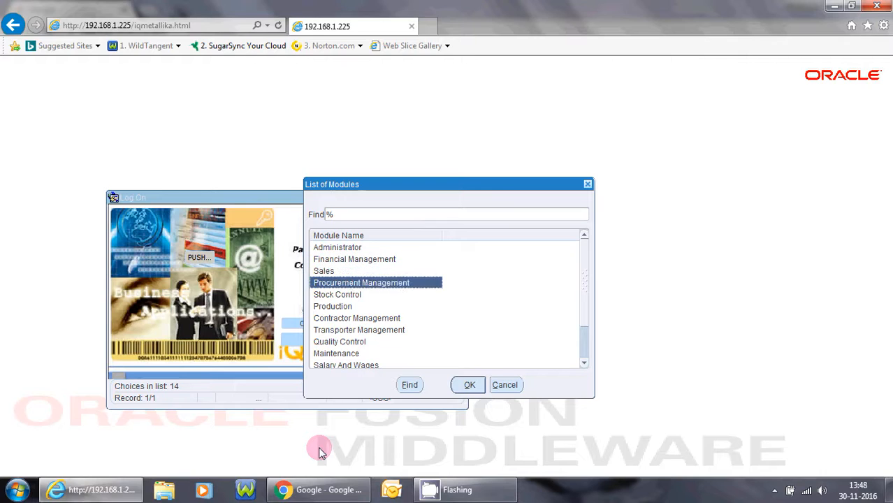
{"action": "key", "text": "Return"}
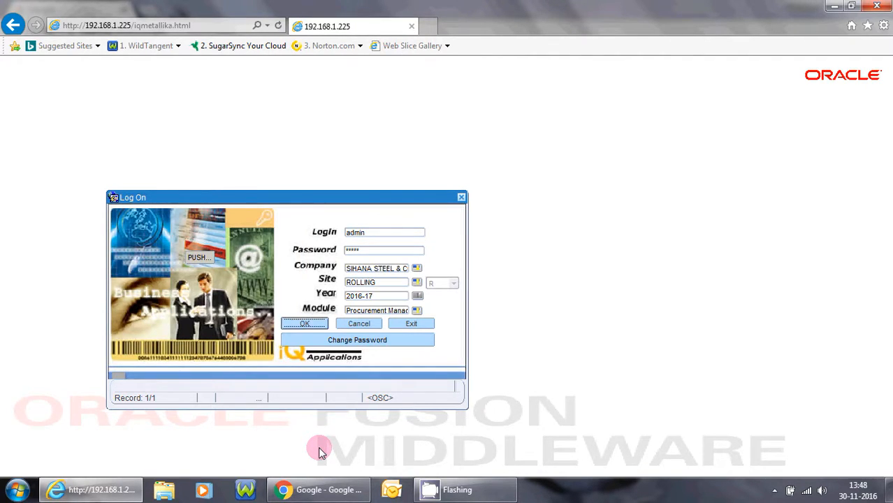
{"action": "key", "text": "Return"}
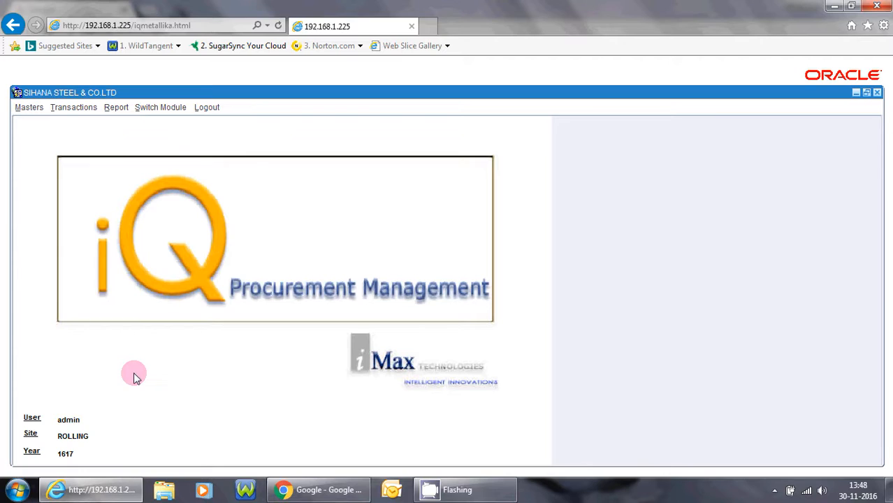
- Open Masters > Employee Detail > Department Master (02.01.010)
{"action": "left_click", "coordinate": [29, 108]}
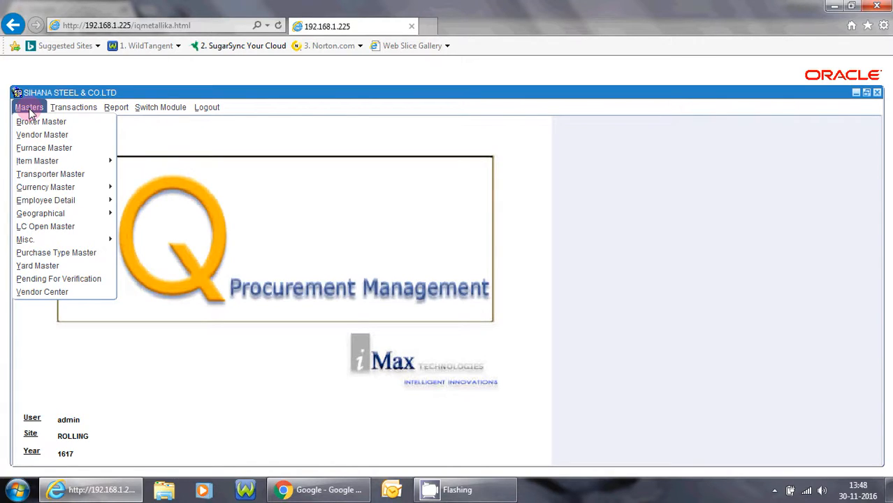
{"action": "mouse_move", "coordinate": [54, 204]}
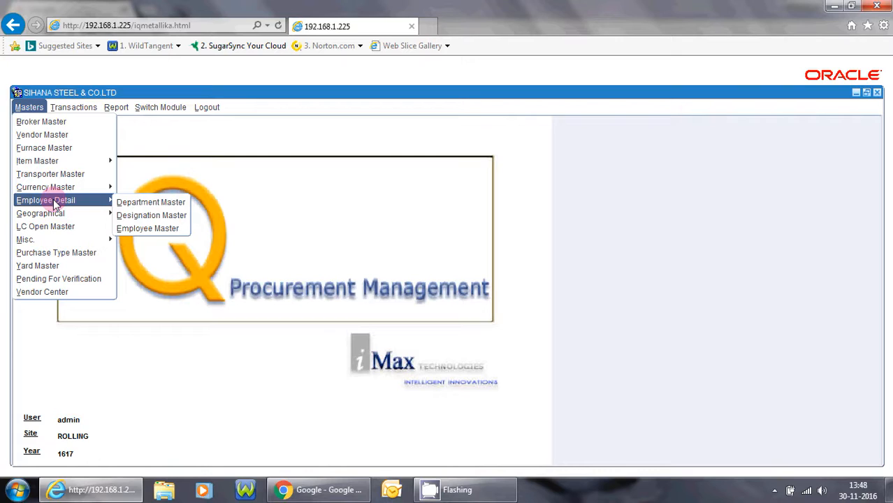
{"action": "left_click", "coordinate": [140, 202]}
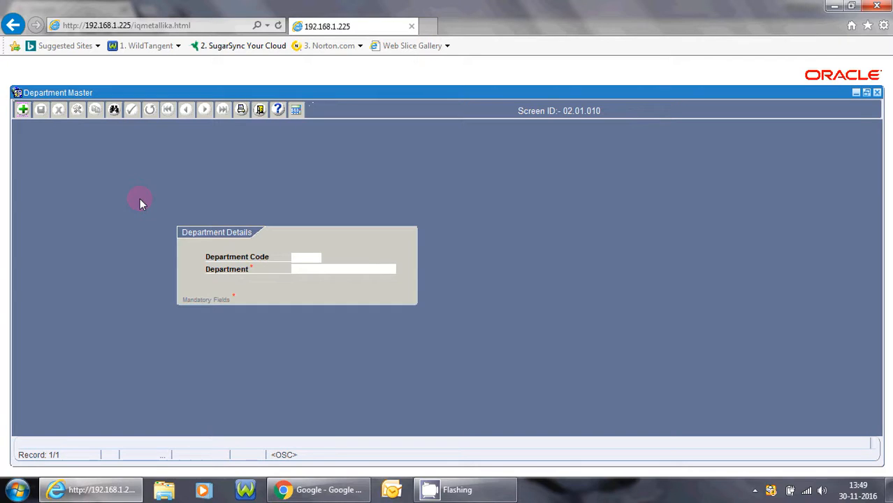
- Add a department record named 'Human Resouce' and save it
{"action": "left_click", "coordinate": [23, 112]}
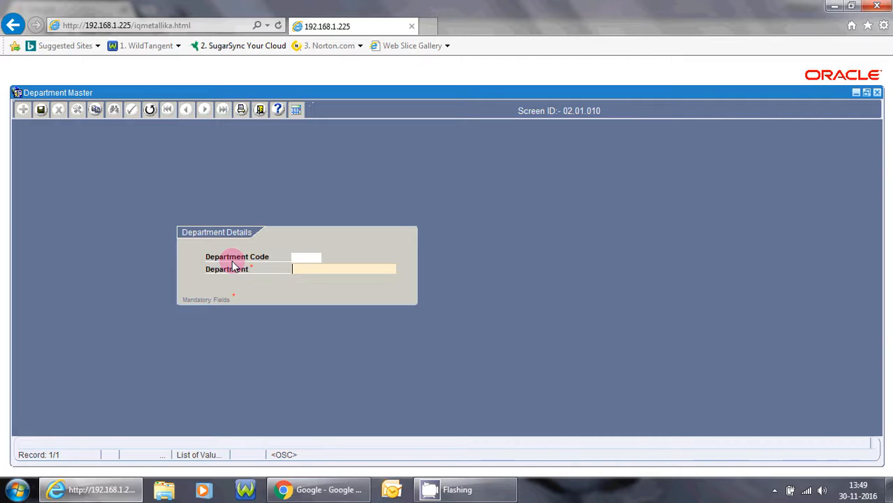
{"action": "type", "text": "Human Resouce"}
{"action": "key", "text": "Tab"}
{"action": "key", "text": "Return"}
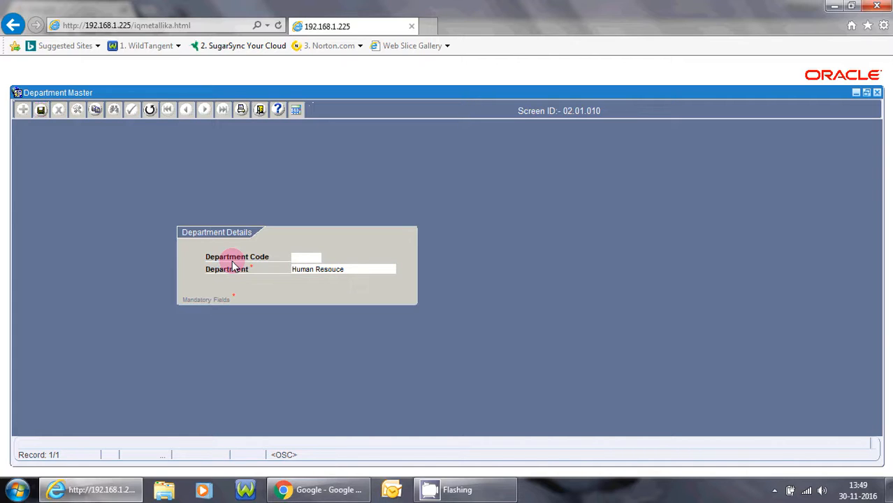
{"action": "key", "text": "Return"}
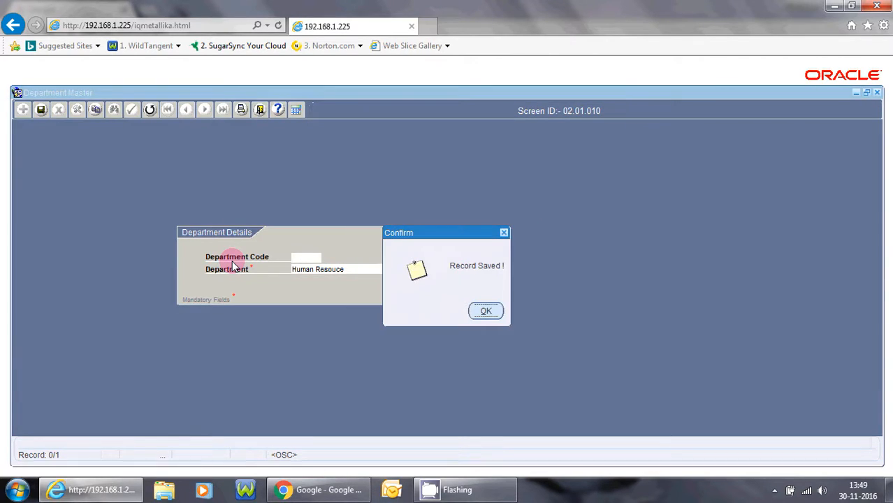
{"action": "key", "text": "Return"}
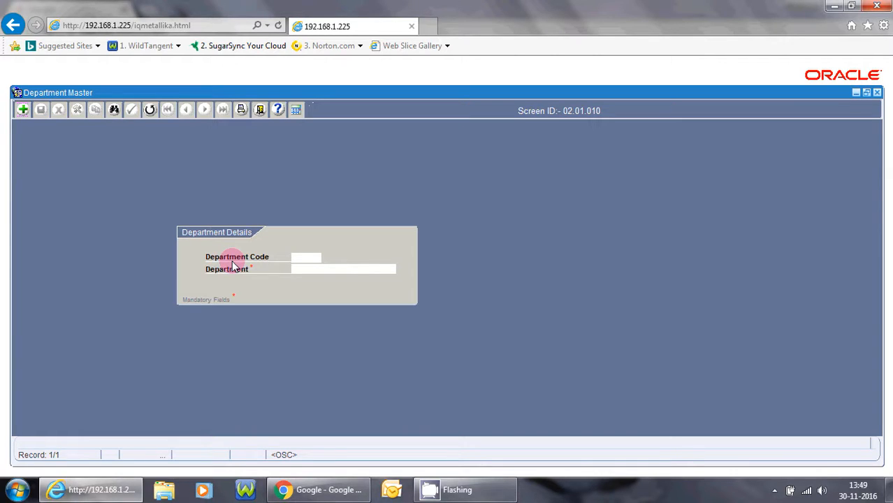
- Exit Department Master and open Masters > Employee Detail > Designation Master (02.01.011)
{"action": "left_click", "coordinate": [258, 114]}
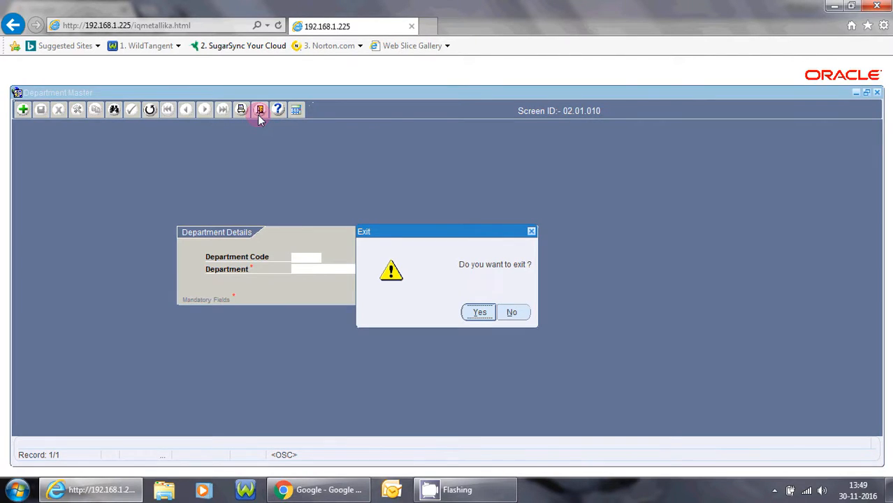
{"action": "key", "text": "Return"}
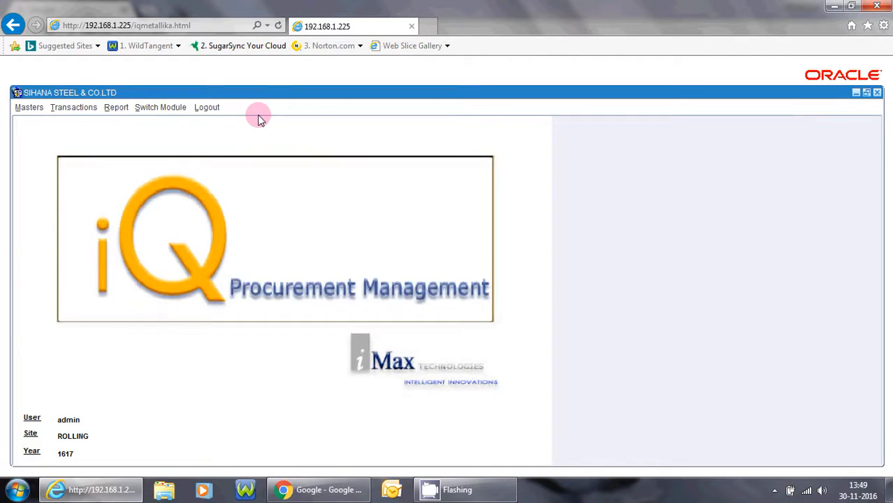
{"action": "left_click", "coordinate": [24, 109]}
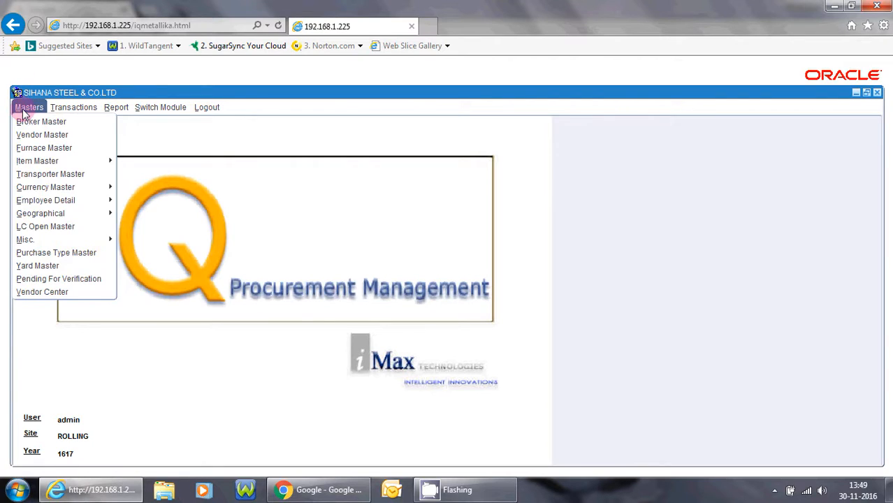
{"action": "mouse_move", "coordinate": [29, 207]}
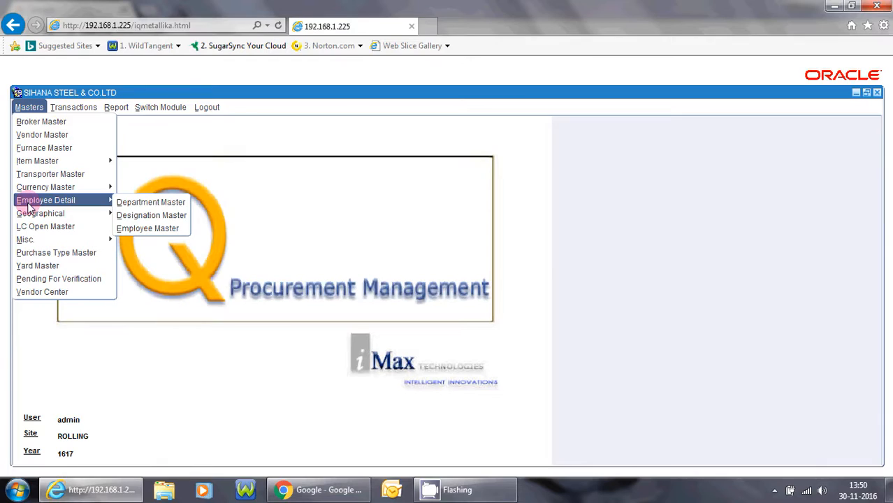
{"action": "left_click", "coordinate": [147, 217]}
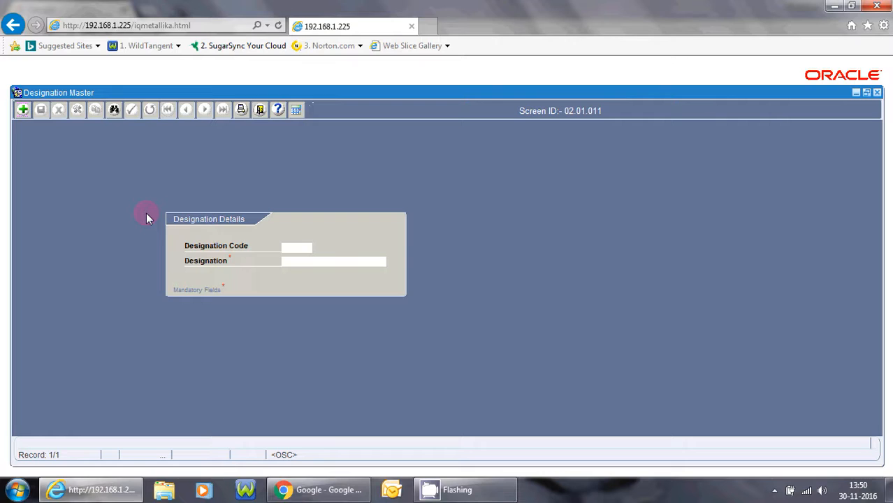
- Add a designation record 'Production Manager' and save it
{"action": "left_click", "coordinate": [21, 112]}
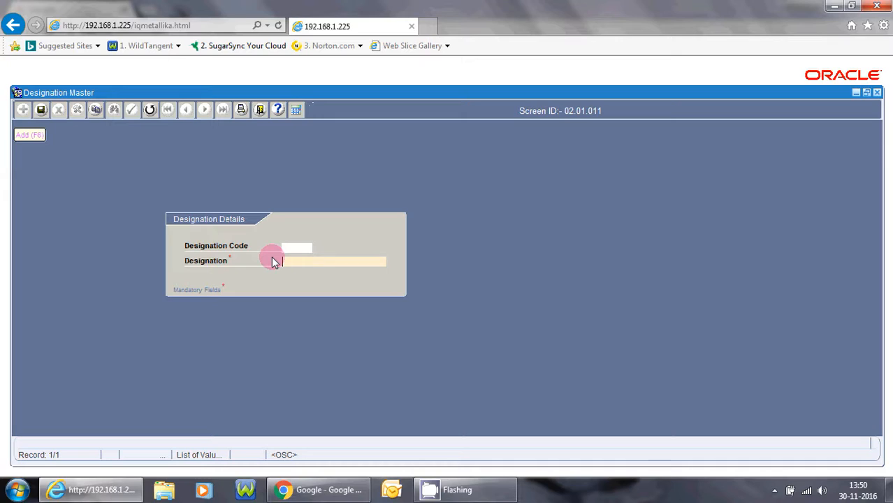
{"action": "type", "text": "P"}
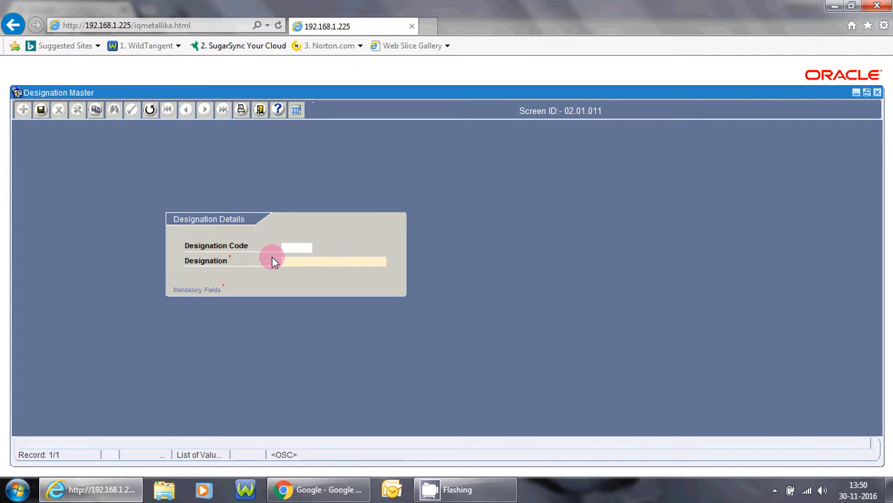
{"action": "type", "text": "Production Manager"}
{"action": "key", "text": "Tab"}
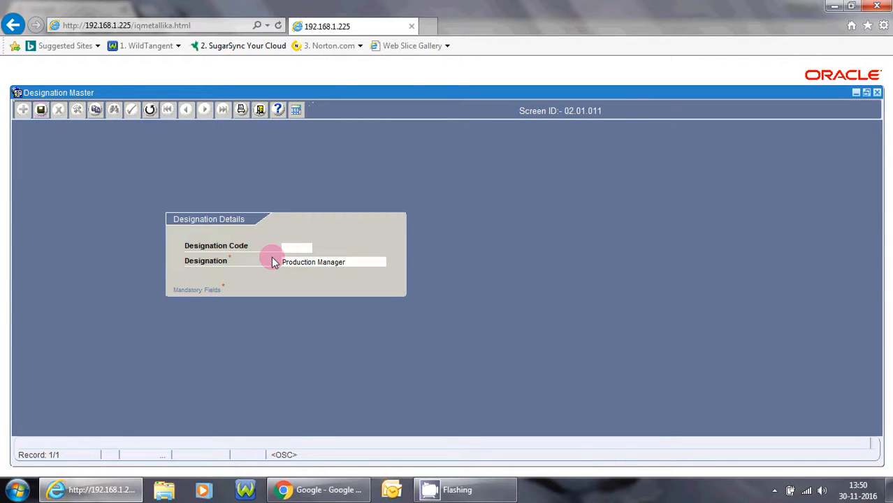
{"action": "key", "text": "Return"}
{"action": "key", "text": "Return"}
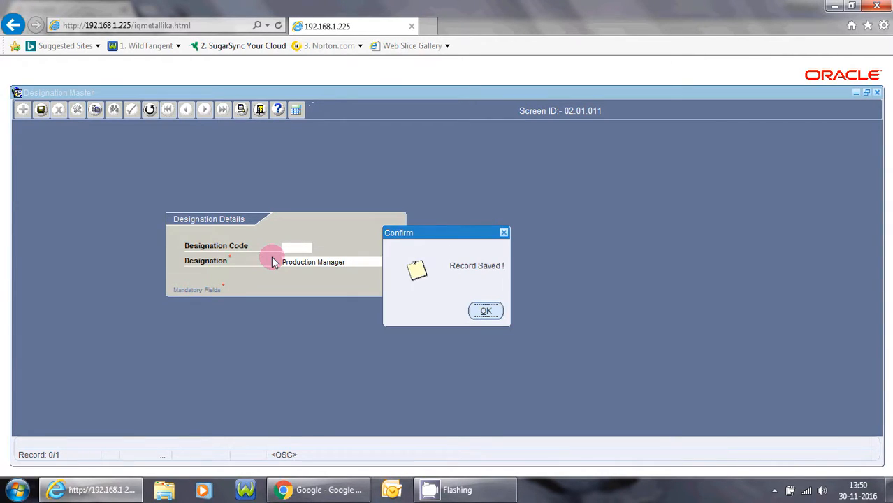
{"action": "key", "text": "Return"}
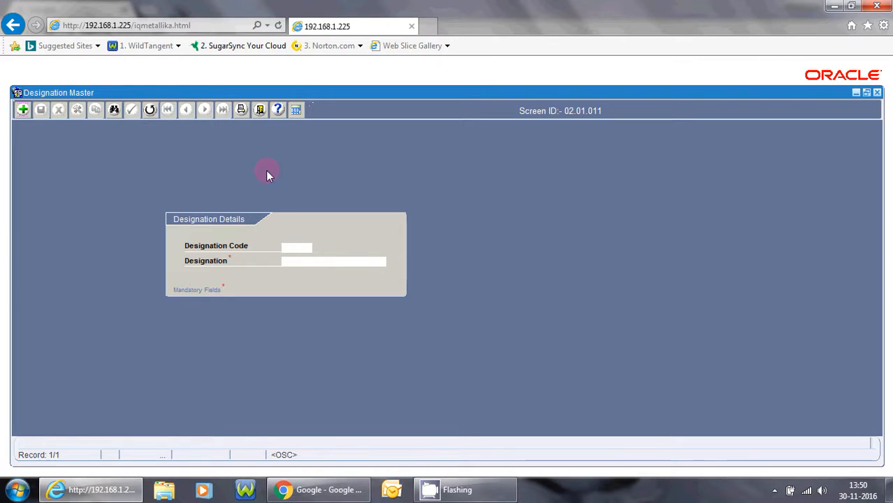
- Exit Designation Master and open Masters > Employee Detail > Employee Master (02.01.035)
{"action": "left_click", "coordinate": [259, 109]}
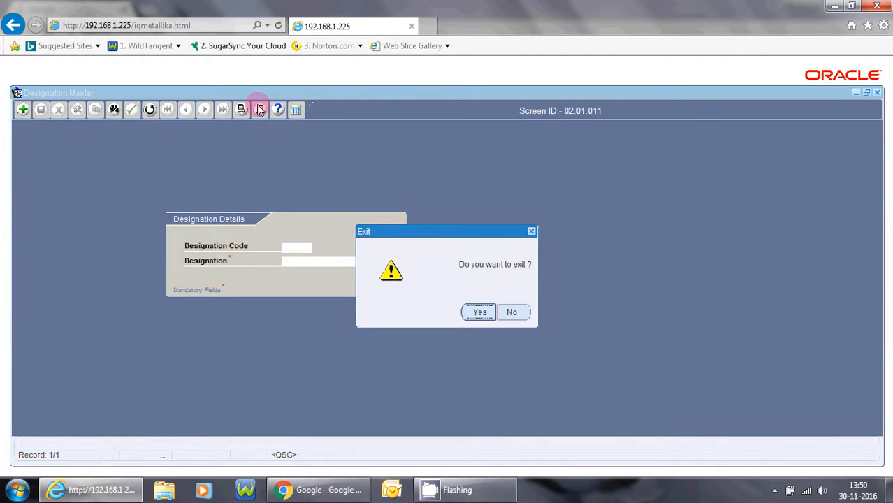
{"action": "key", "text": "Return"}
{"action": "left_click", "coordinate": [29, 107]}
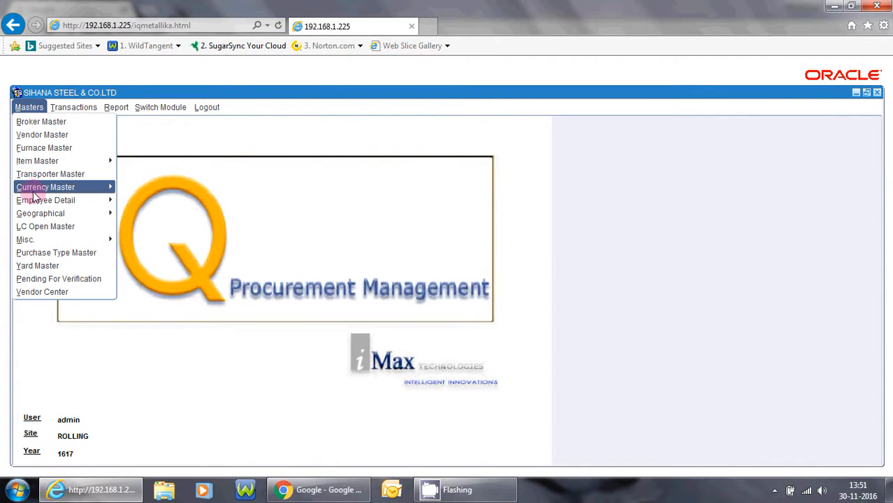
{"action": "mouse_move", "coordinate": [107, 207]}
{"action": "left_click", "coordinate": [137, 228]}
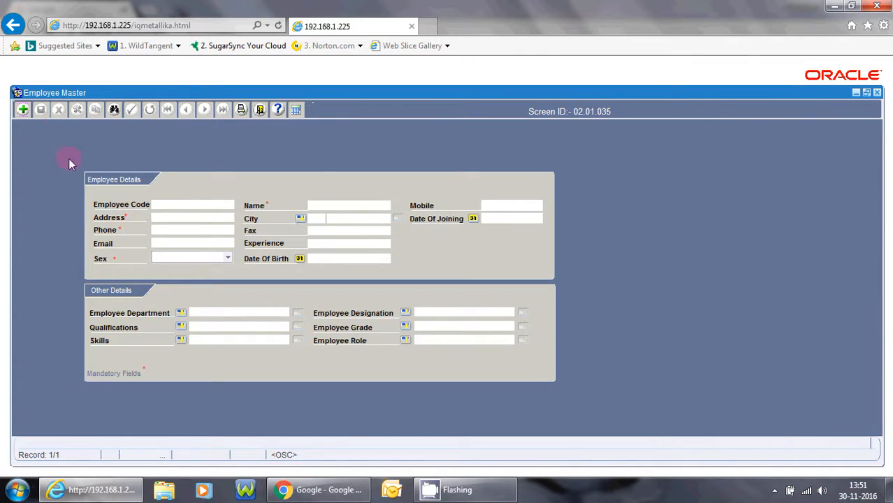
- Start a new employee record and enter the employee's name and street address
{"action": "left_click", "coordinate": [21, 112]}
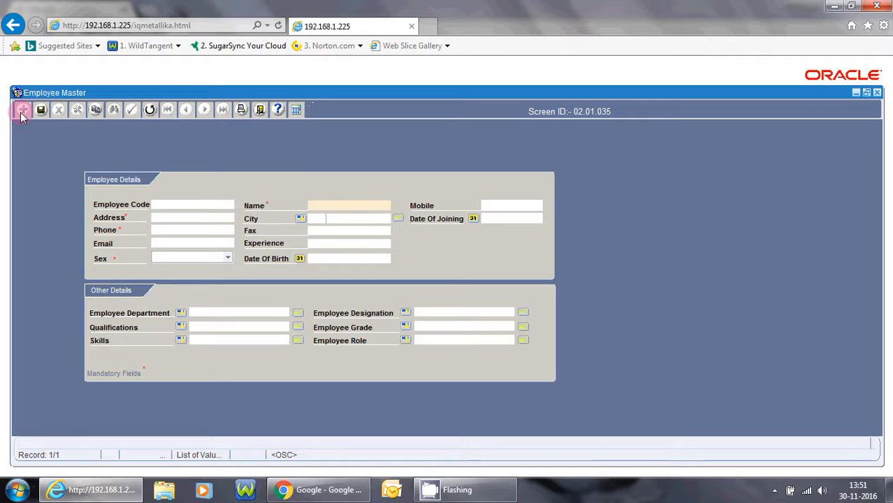
{"action": "type", "text": "Helena"}
{"action": "key", "text": "Tab"}
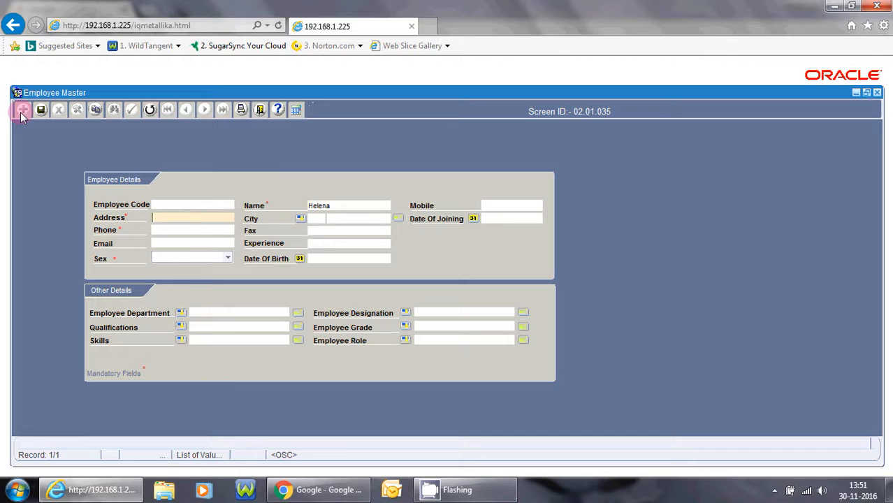
{"action": "type", "text": "123 Street, chennai"}
{"action": "key", "text": "Tab"}
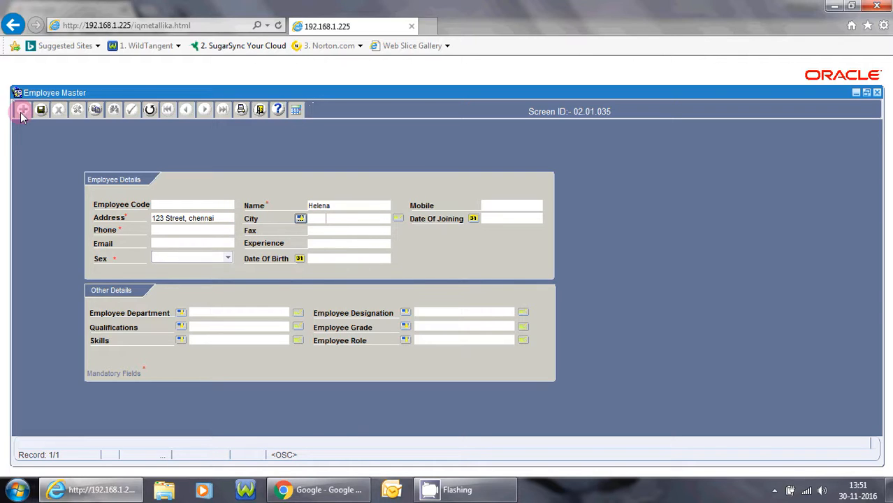
- Pick Chennai as the city and enter the employee's phone number
{"action": "key", "text": "Return"}
{"action": "type", "text": "c%"}
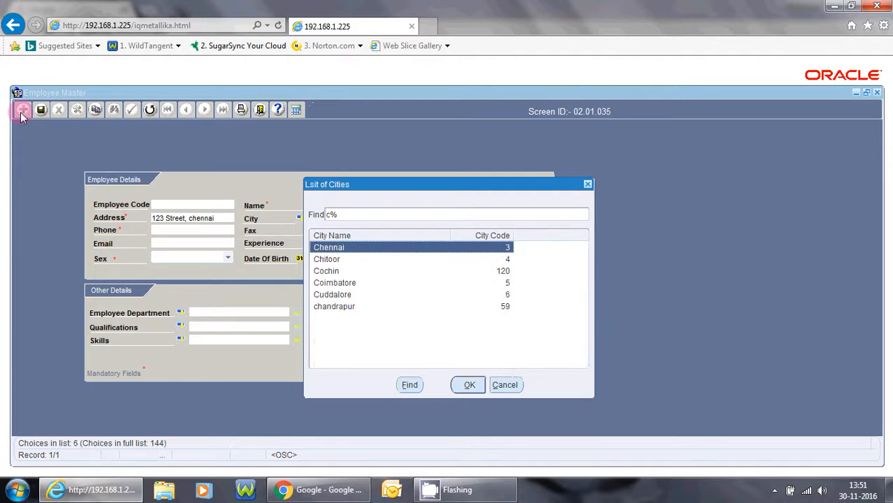
{"action": "key", "text": "Return"}
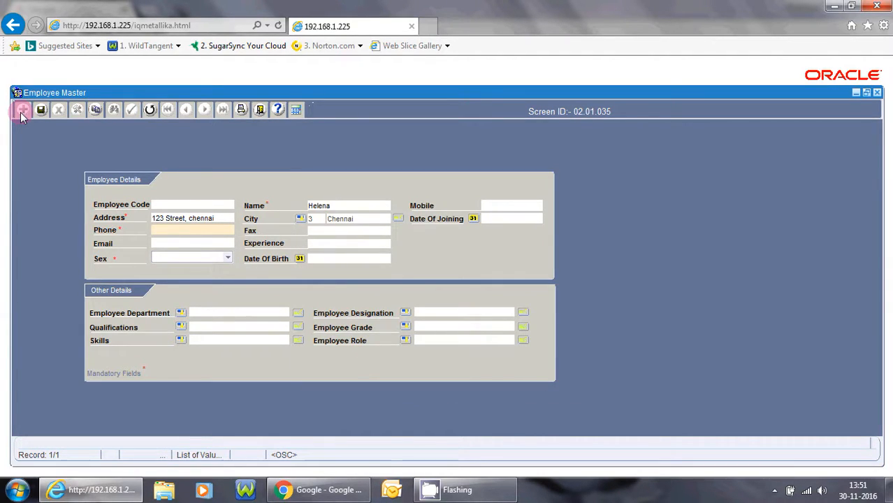
{"action": "type", "text": "1892730"}
{"action": "key", "text": "Tab"}
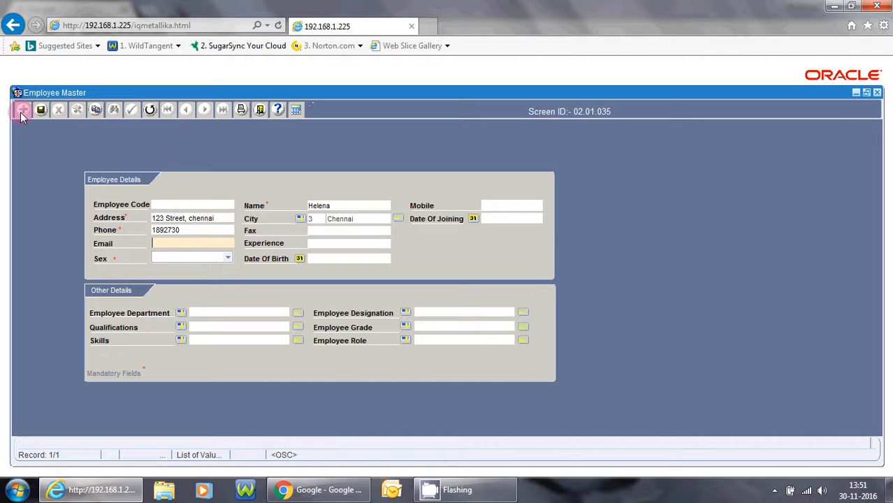
{"action": "key", "text": "Tab"}
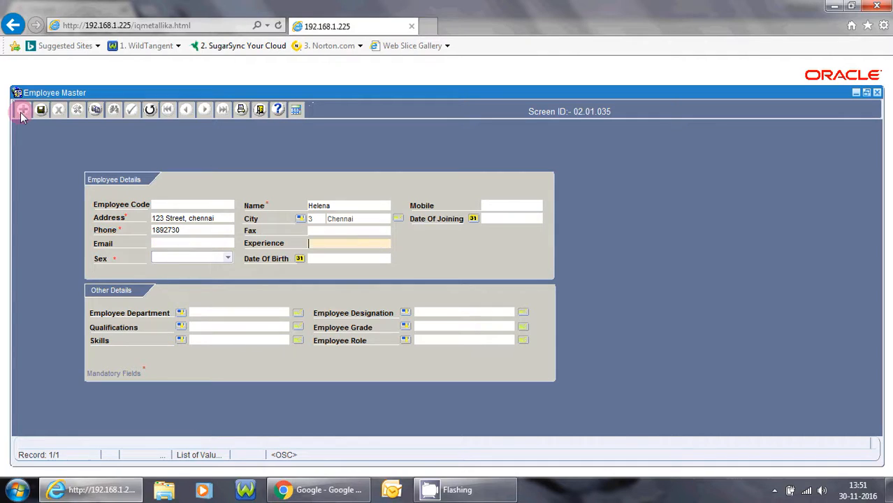
{"action": "key", "text": "Tab"}
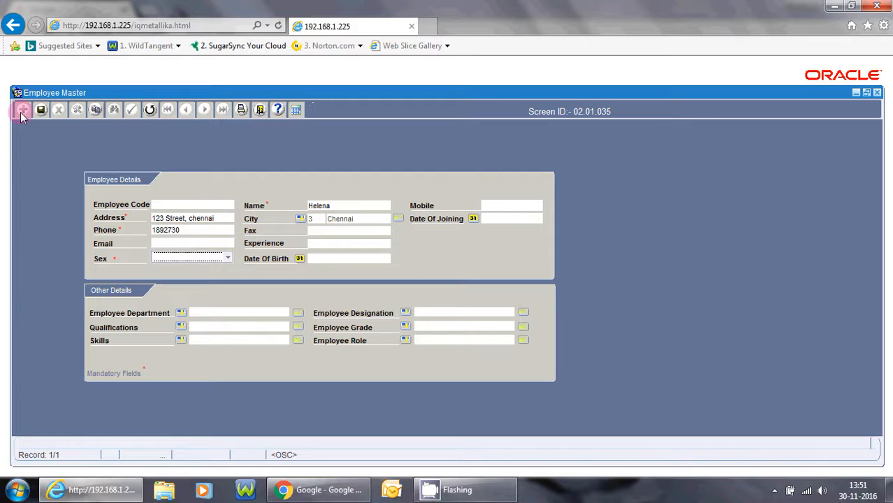
- Set sex to Female and cancel both the Date of Birth and Date Of Joining calendars
{"action": "left_click", "coordinate": [229, 257]}
{"action": "left_click", "coordinate": [200, 248]}
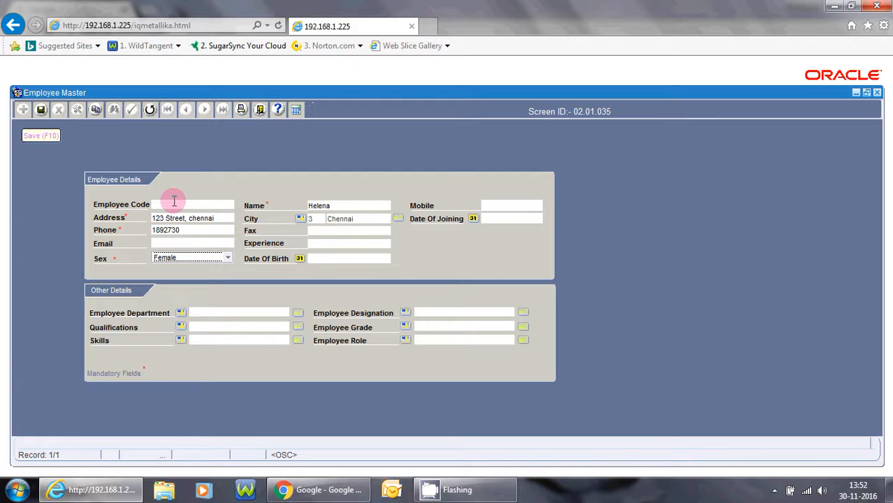
{"action": "key", "text": "Tab"}
{"action": "key", "text": "Return"}
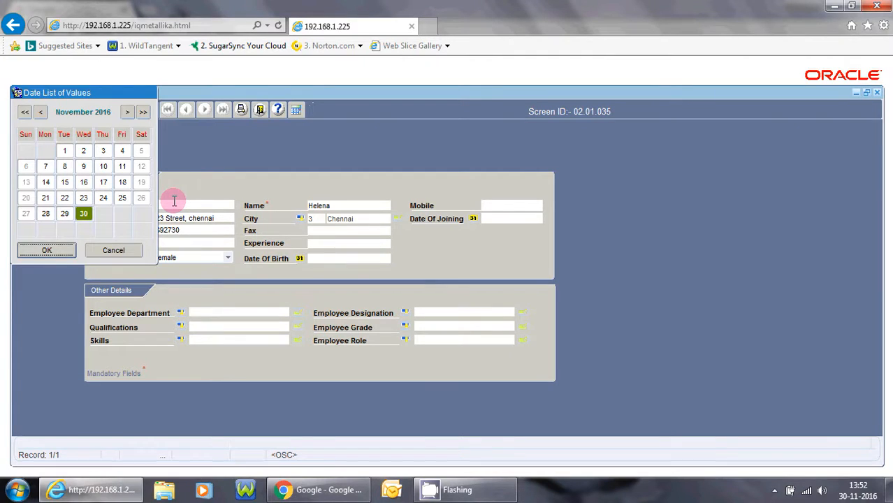
{"action": "left_click", "coordinate": [110, 249]}
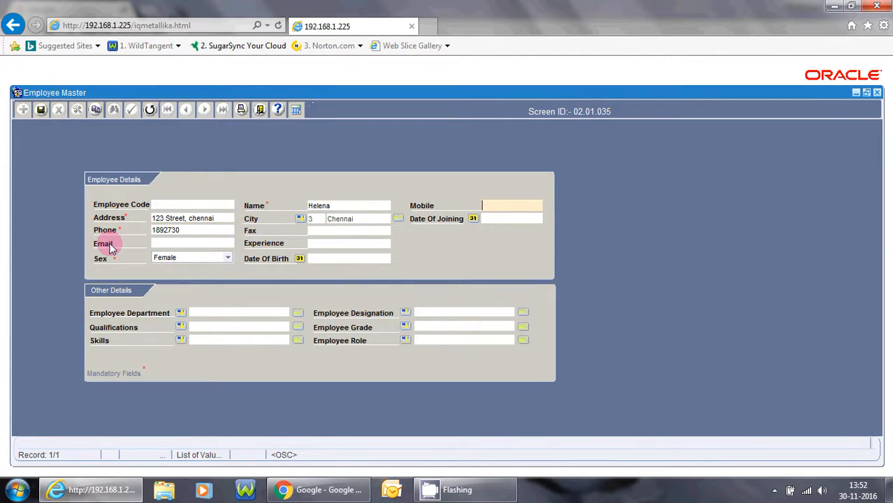
{"action": "key", "text": "Tab"}
{"action": "key", "text": "Return"}
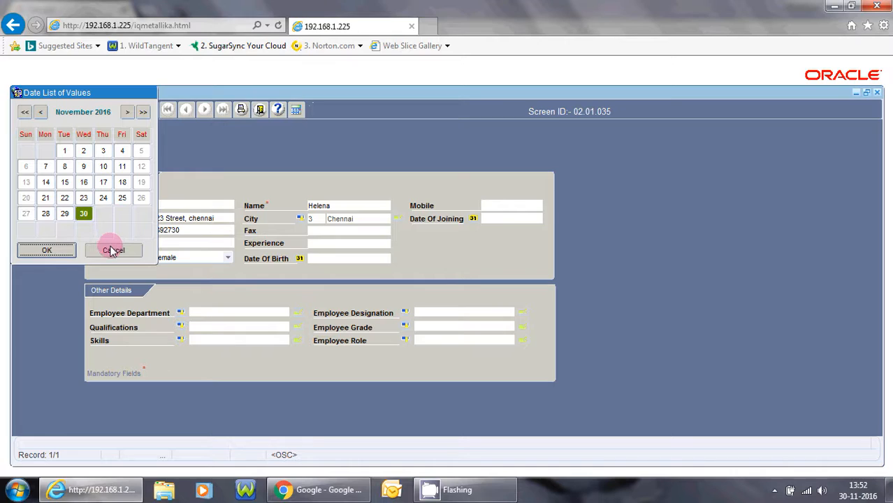
{"action": "left_click", "coordinate": [112, 250]}
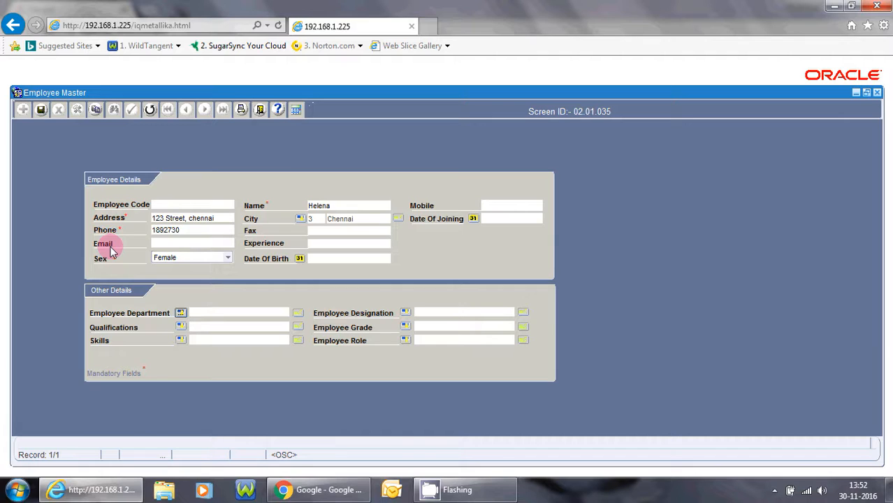
{"action": "key", "text": "Return"}
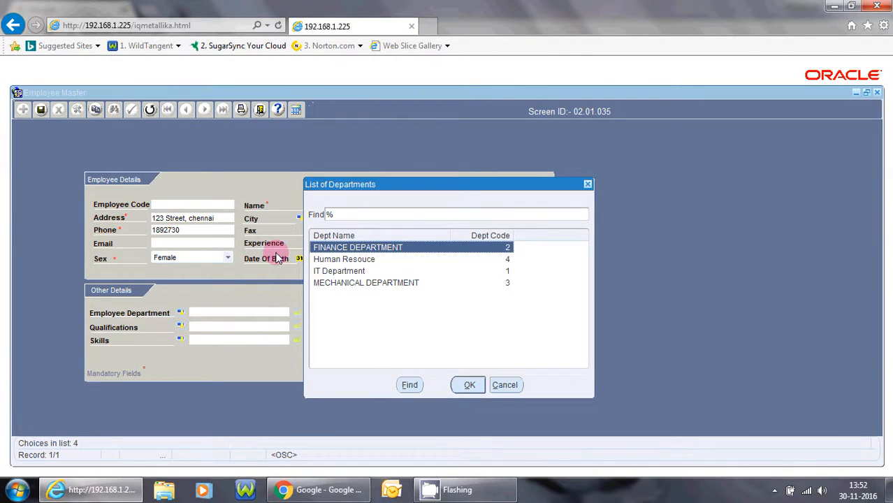
- Choose Human Resouce from the department list and Production Manager from the designation list
{"action": "left_click", "coordinate": [347, 261]}
{"action": "double_click", "coordinate": [348, 261]}
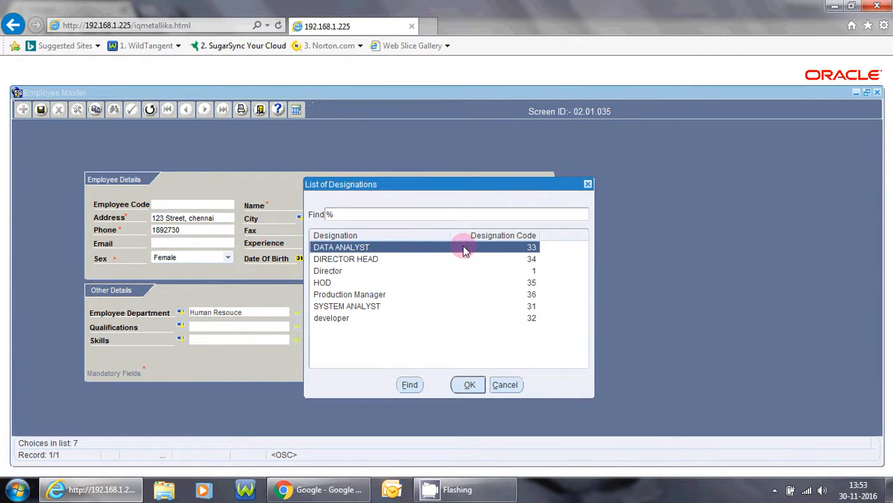
{"action": "left_click", "coordinate": [374, 296]}
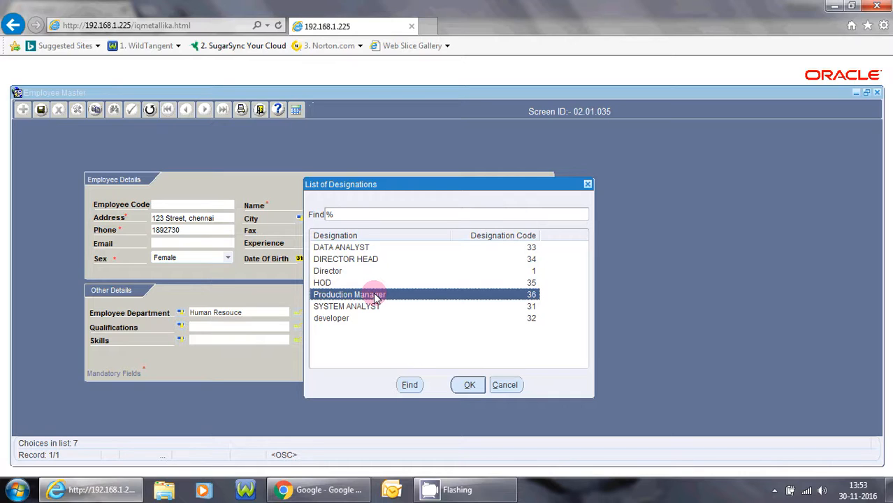
{"action": "double_click", "coordinate": [375, 295]}
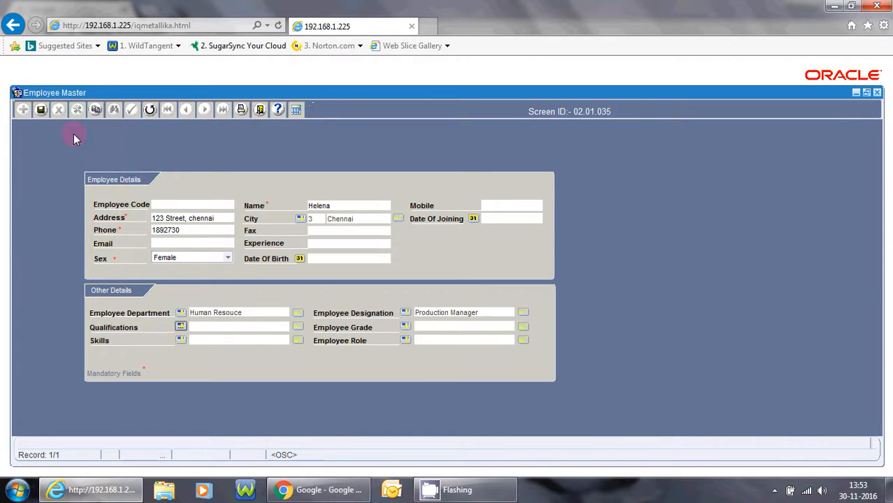
- Save the new employee record and close Employee Master, confirming each prompt
{"action": "left_click", "coordinate": [42, 111]}
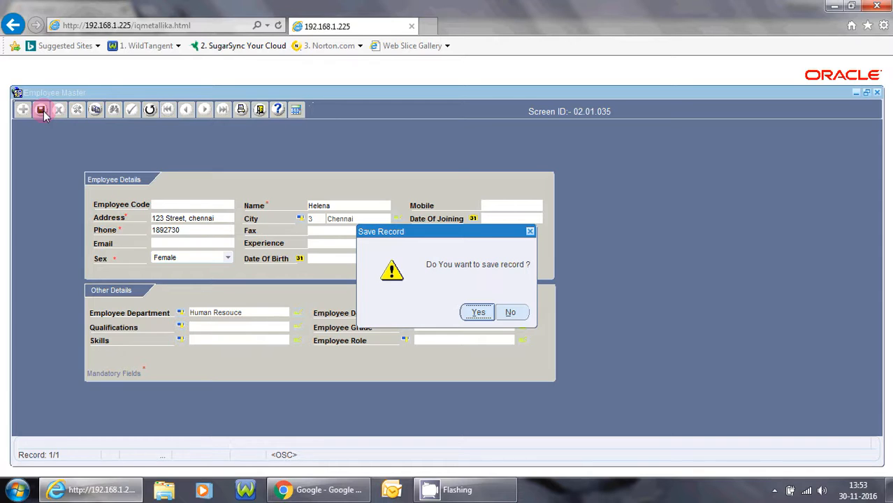
{"action": "key", "text": "Return"}
{"action": "key", "text": "Return"}
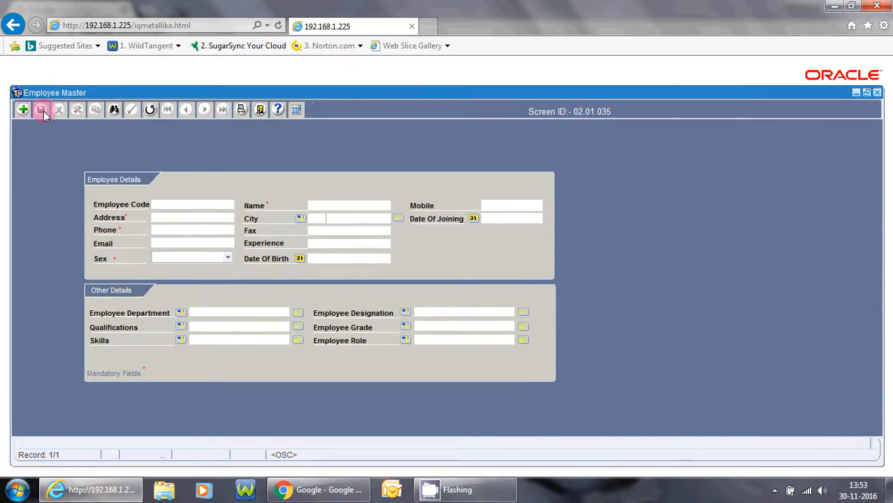
{"action": "left_click", "coordinate": [260, 112]}
{"action": "key", "text": "Return"}
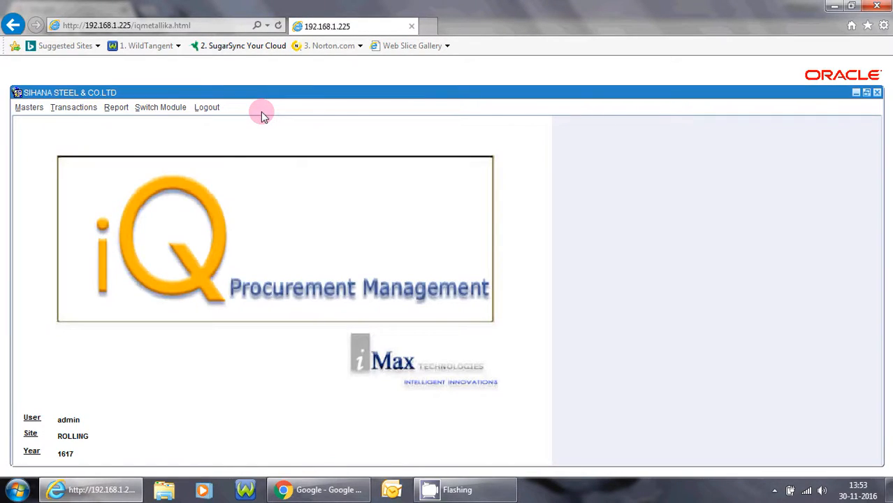